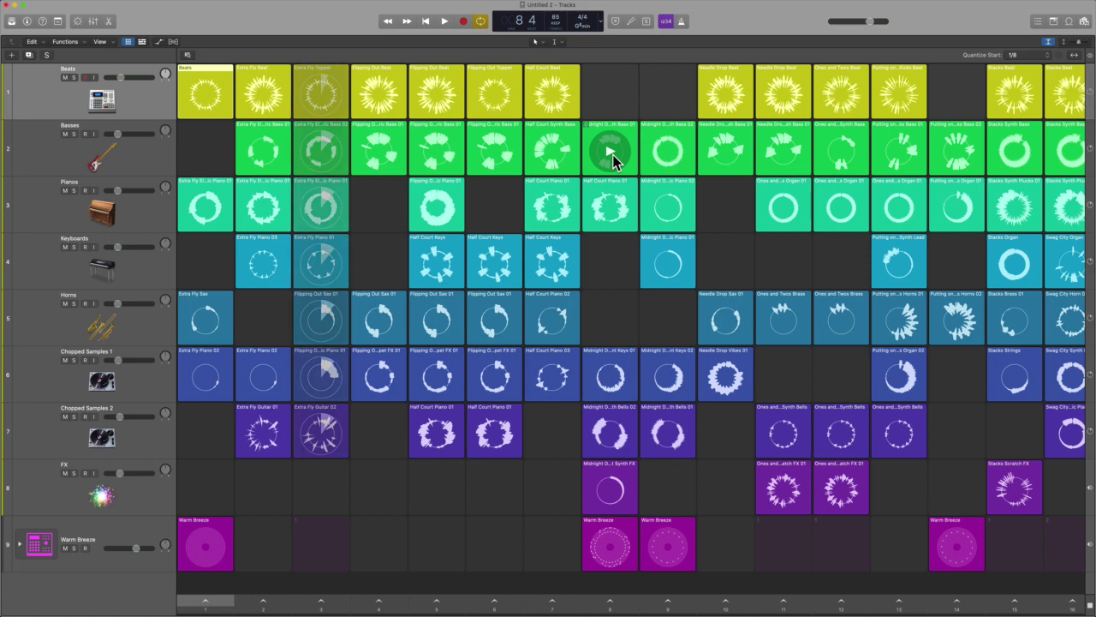
# Browse the Apple Loops loop packs, keeping Keyboard Collection, then hide the Loops browser
pyautogui.press('o')
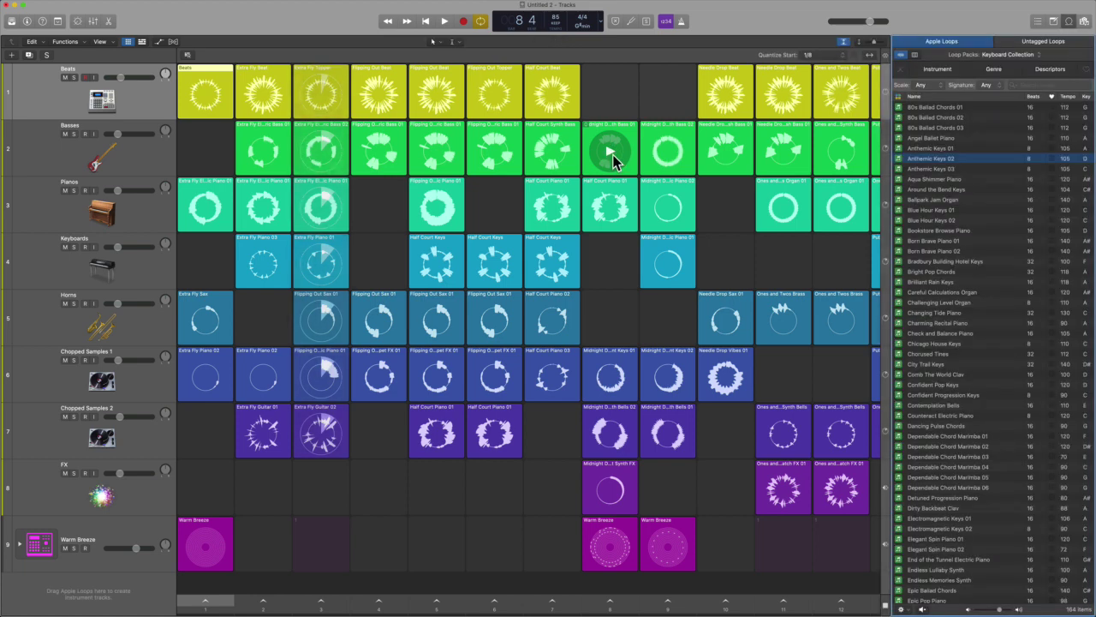
pyautogui.click(1028, 57)
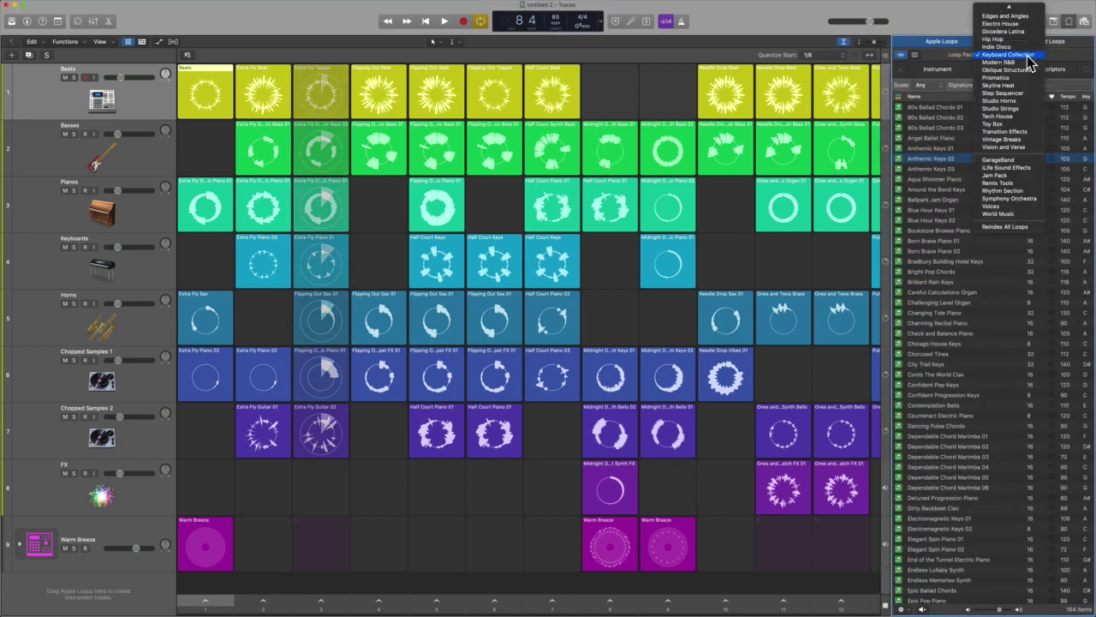
pyautogui.click(939, 58)
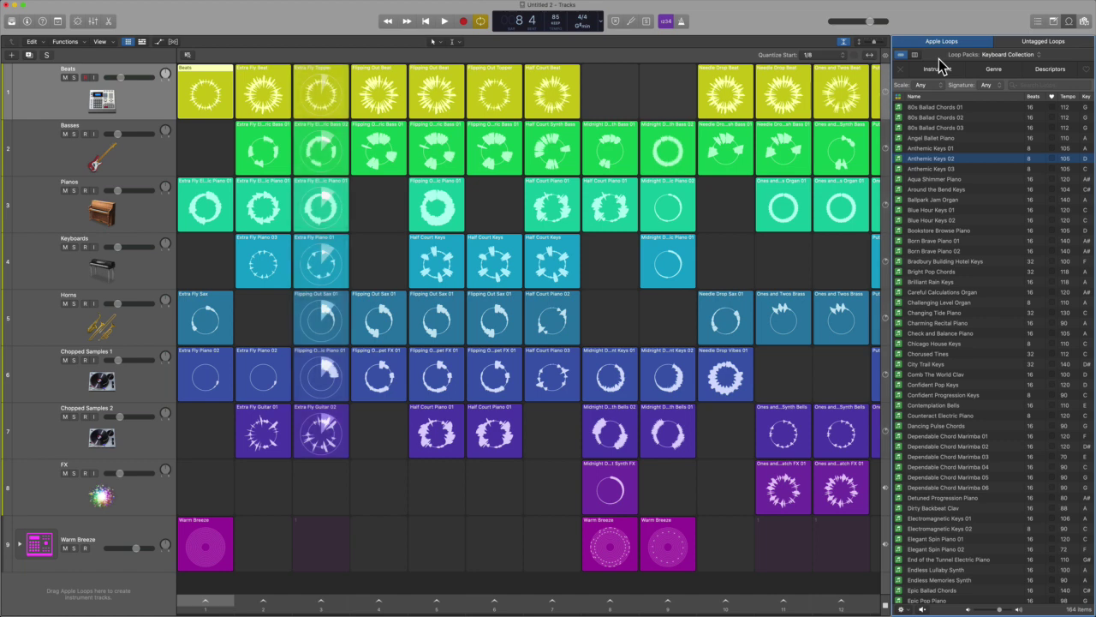
pyautogui.press('o')
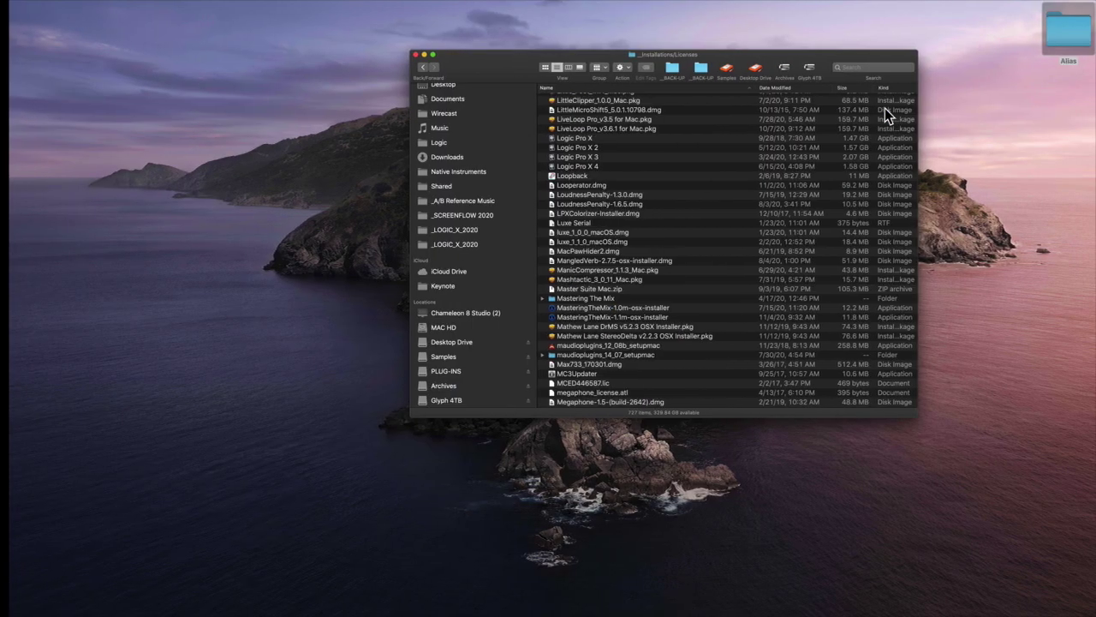
# Look through the Logic Pro X, X 2, X 3, X 4 and Loopback apps, then close Finder
pyautogui.click(630, 213)
pyautogui.scroll(-2, 618, 281)
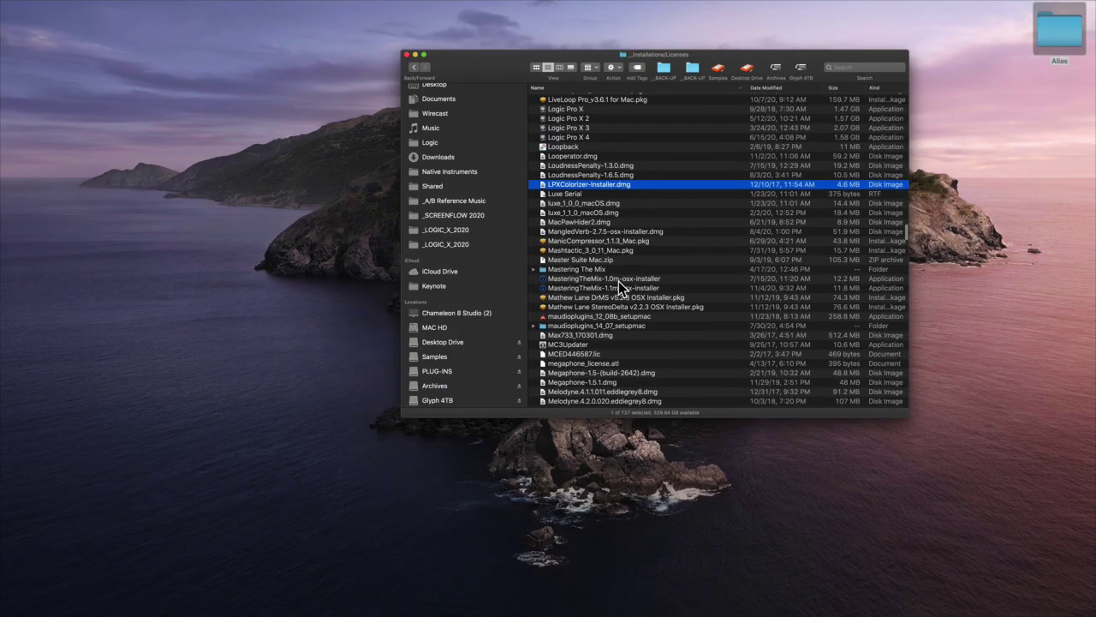
pyautogui.scroll(3, 618, 281)
pyautogui.click(595, 203)
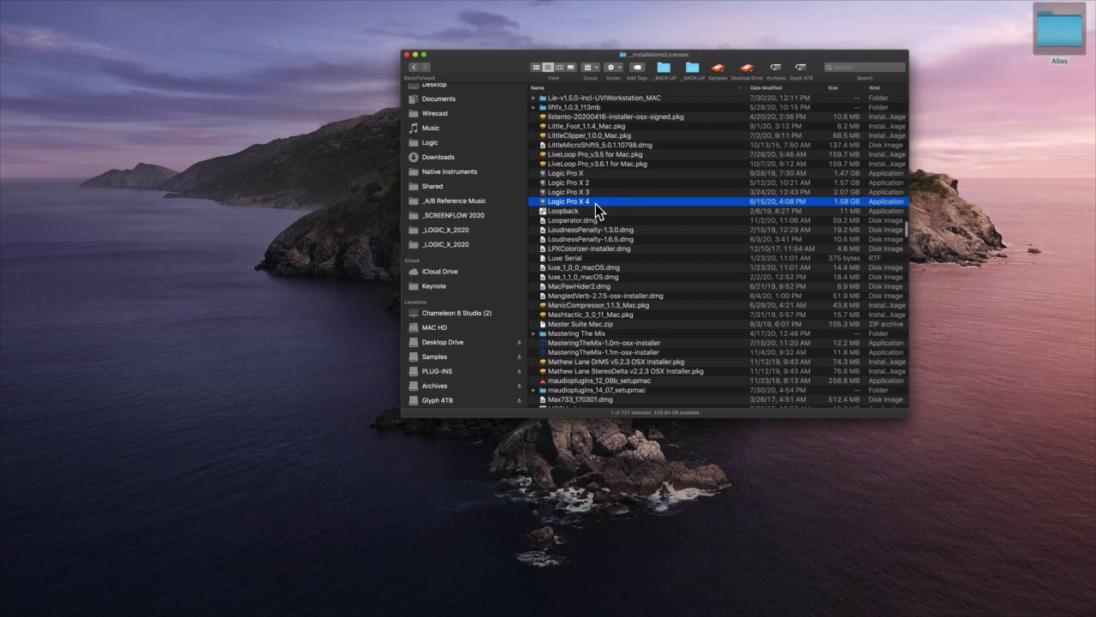
pyautogui.click(593, 194)
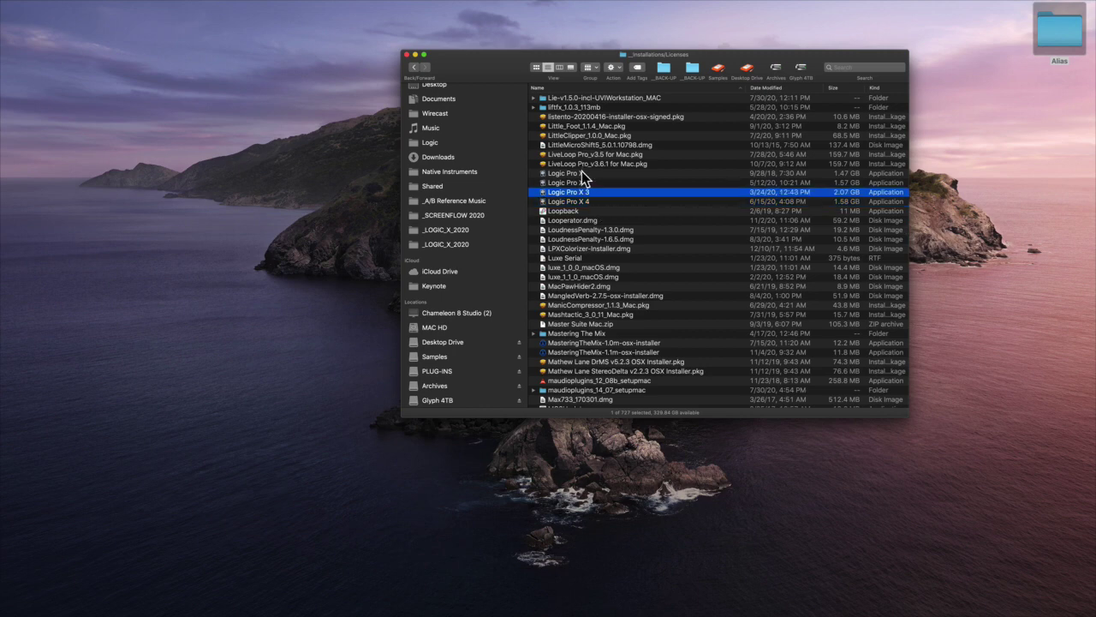
pyautogui.click(584, 182)
pyautogui.click(581, 172)
pyautogui.click(588, 211)
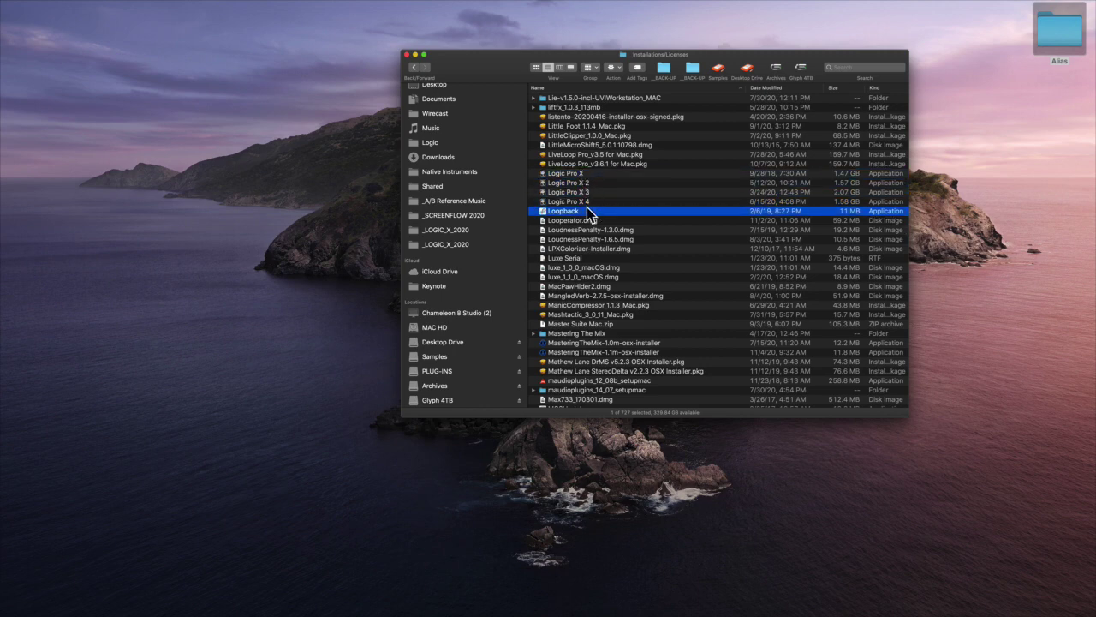
pyautogui.click(588, 202)
pyautogui.click(588, 193)
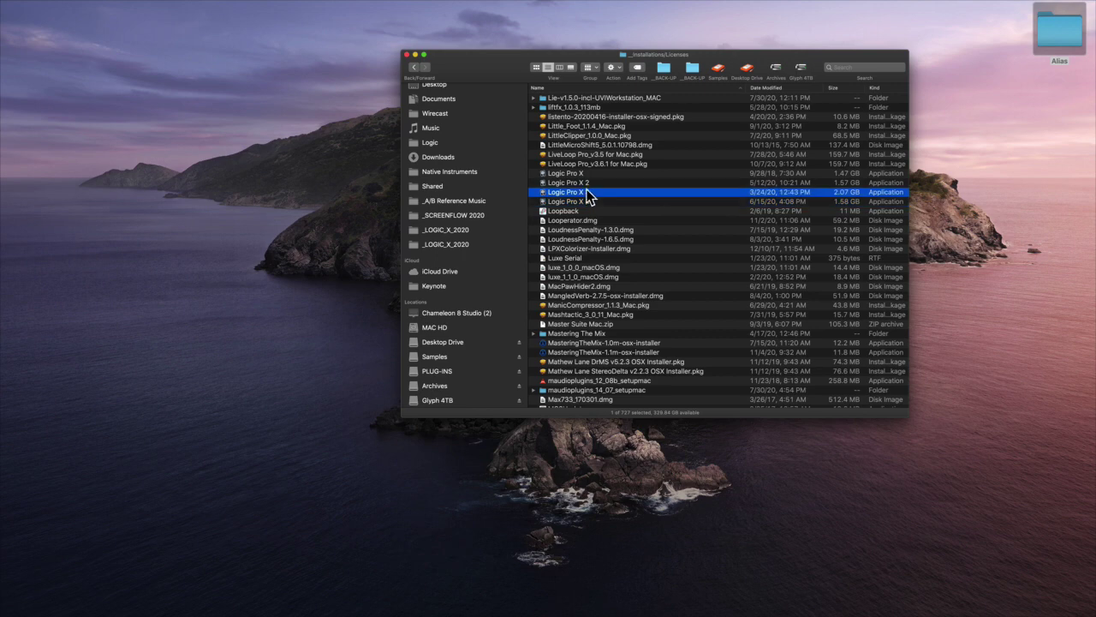
pyautogui.click(588, 184)
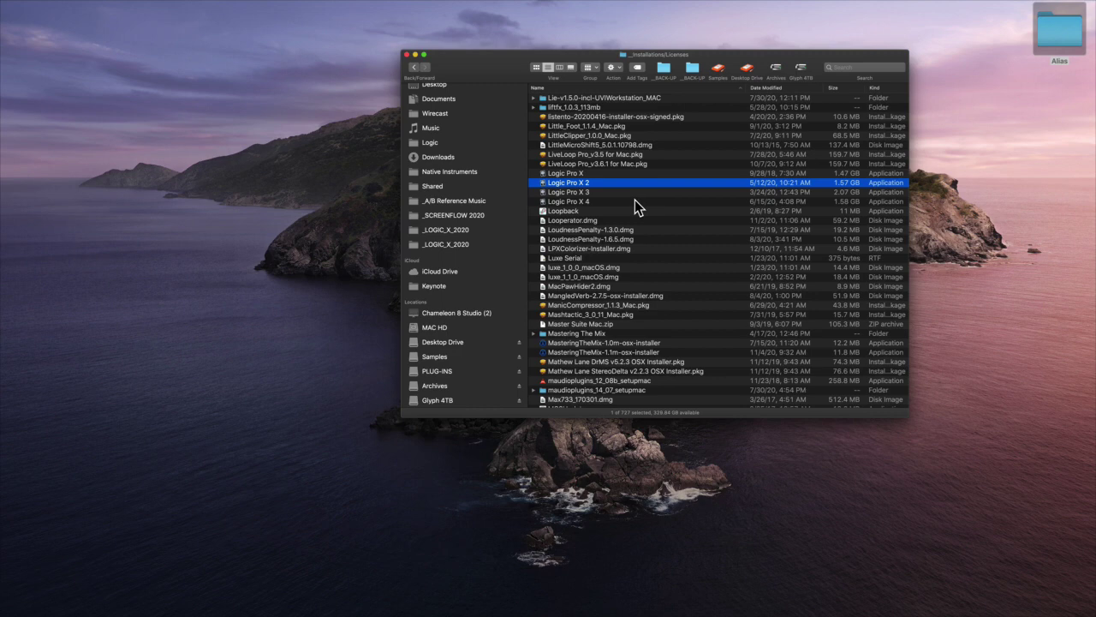
pyautogui.click(627, 200)
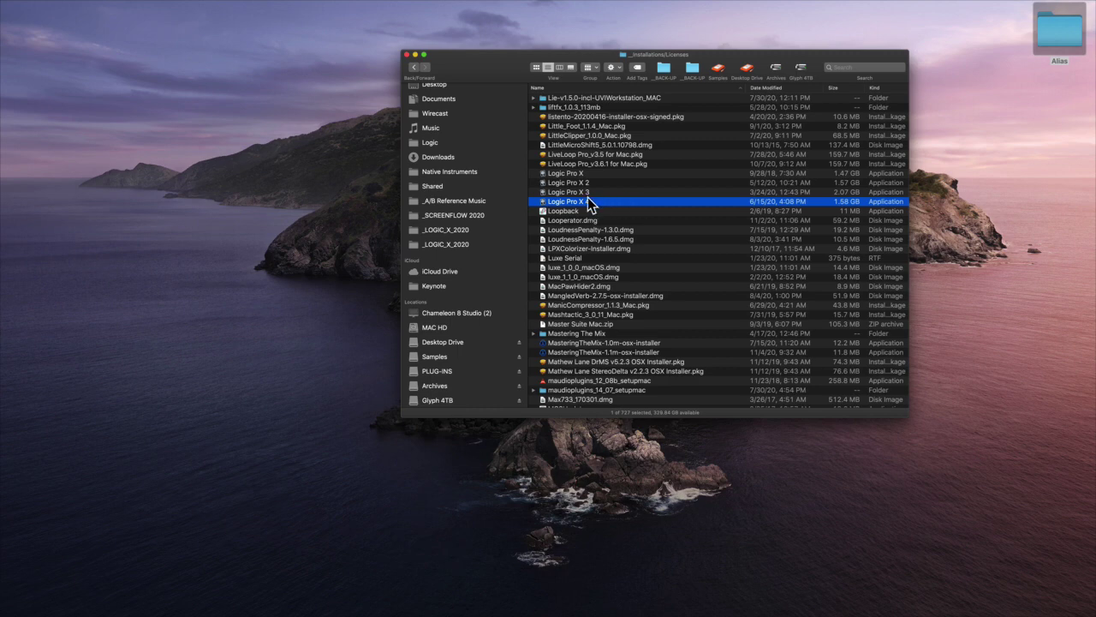
pyautogui.click(407, 54)
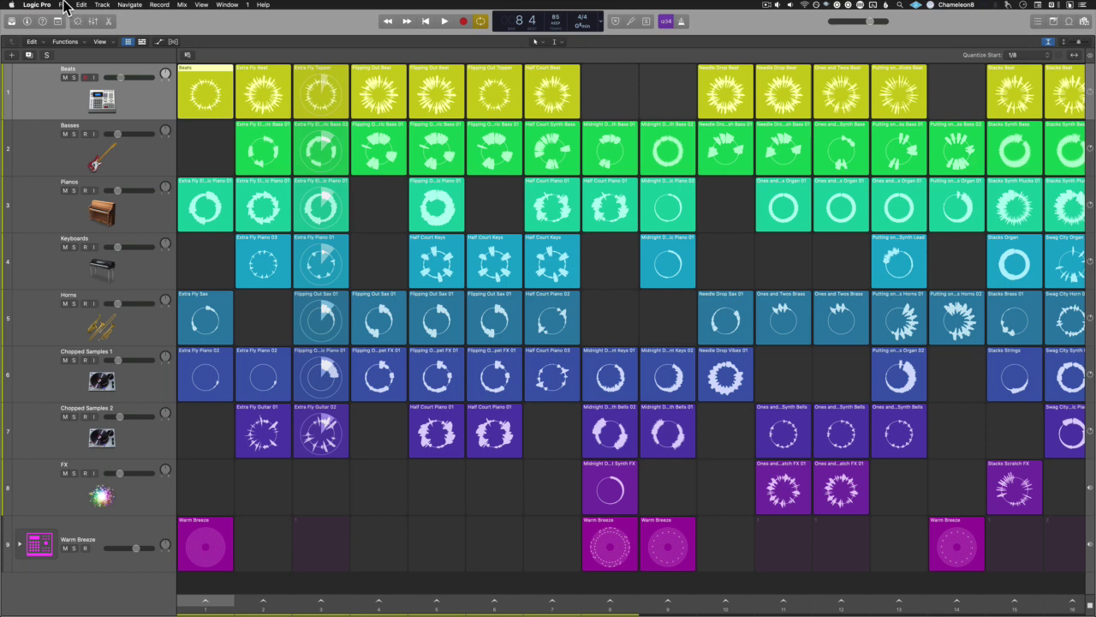
pyautogui.click(37, 4)
pyautogui.moveTo(66, 31)
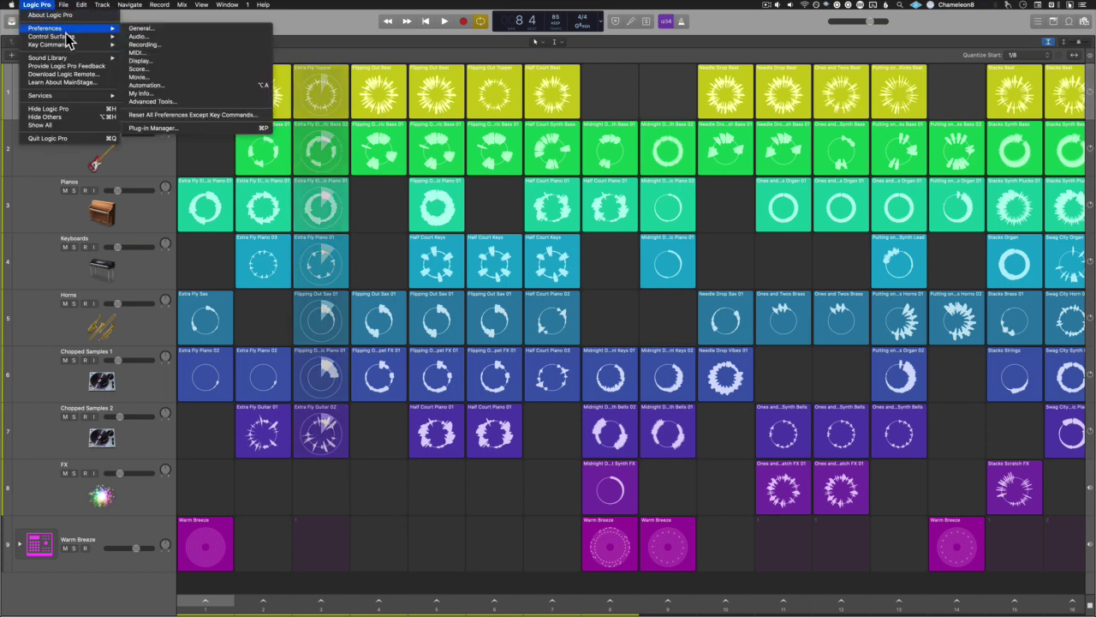
pyautogui.click(162, 65)
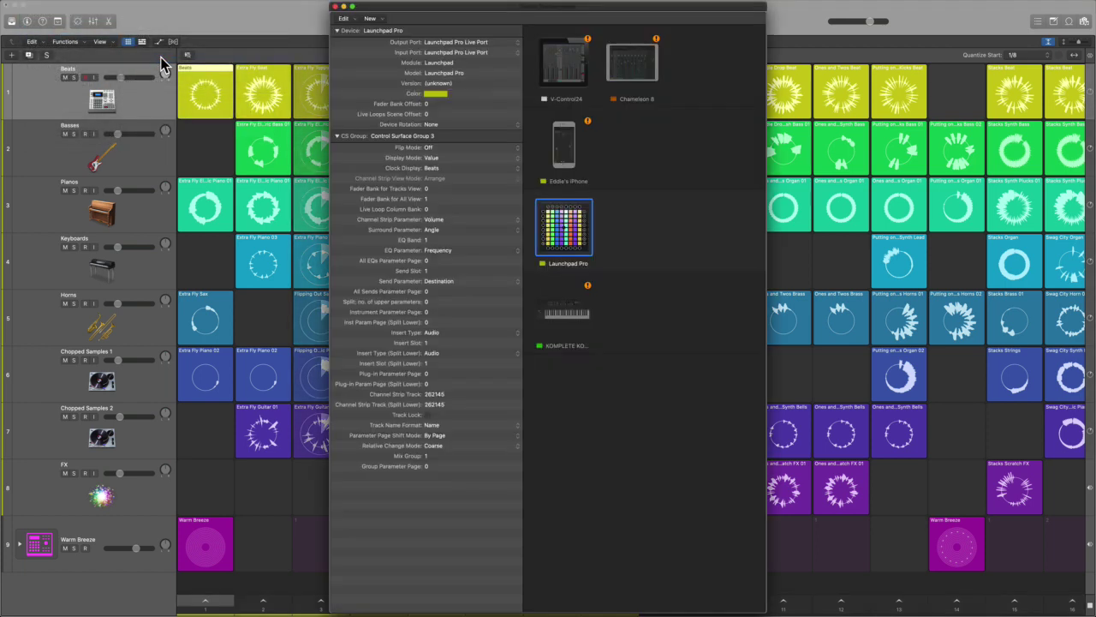
pyautogui.click(457, 126)
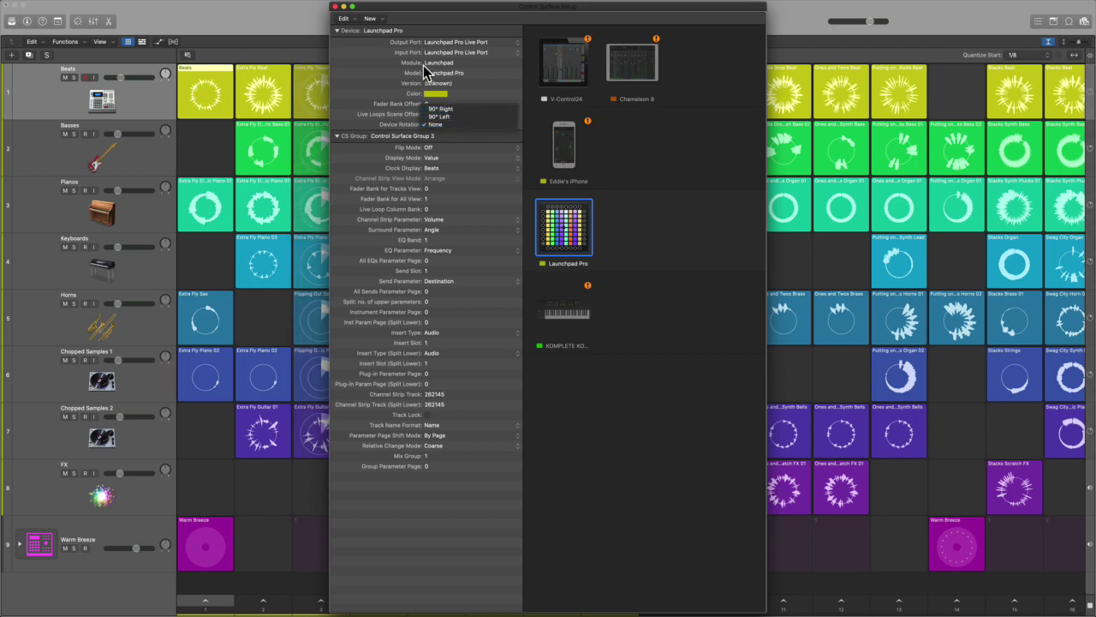
pyautogui.click(335, 7)
pyautogui.click(335, 7)
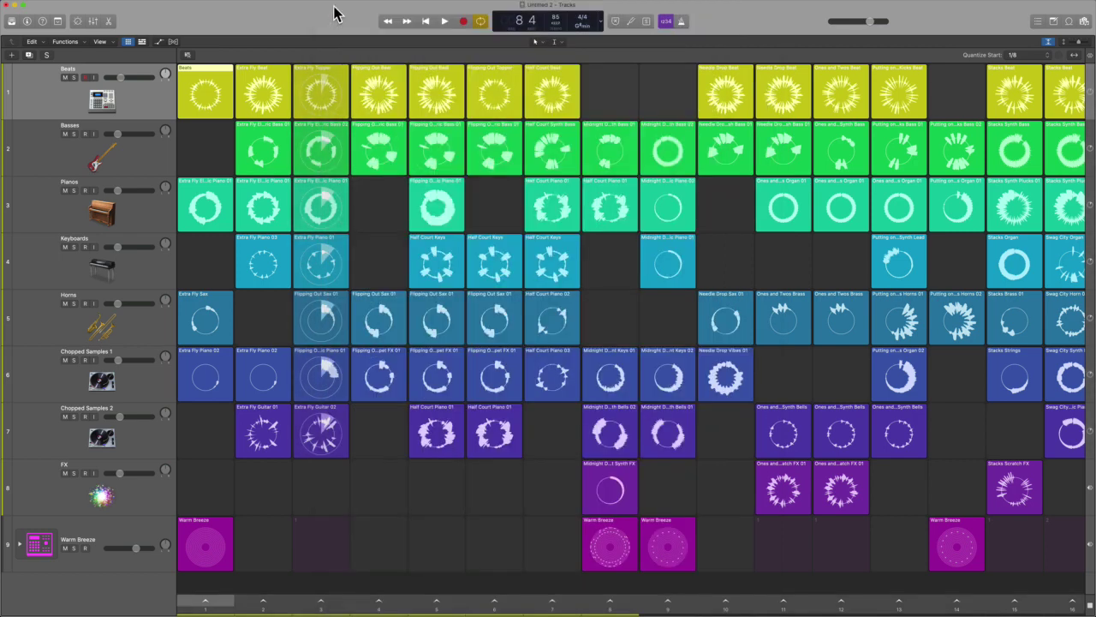
pyautogui.moveTo(455, 327)
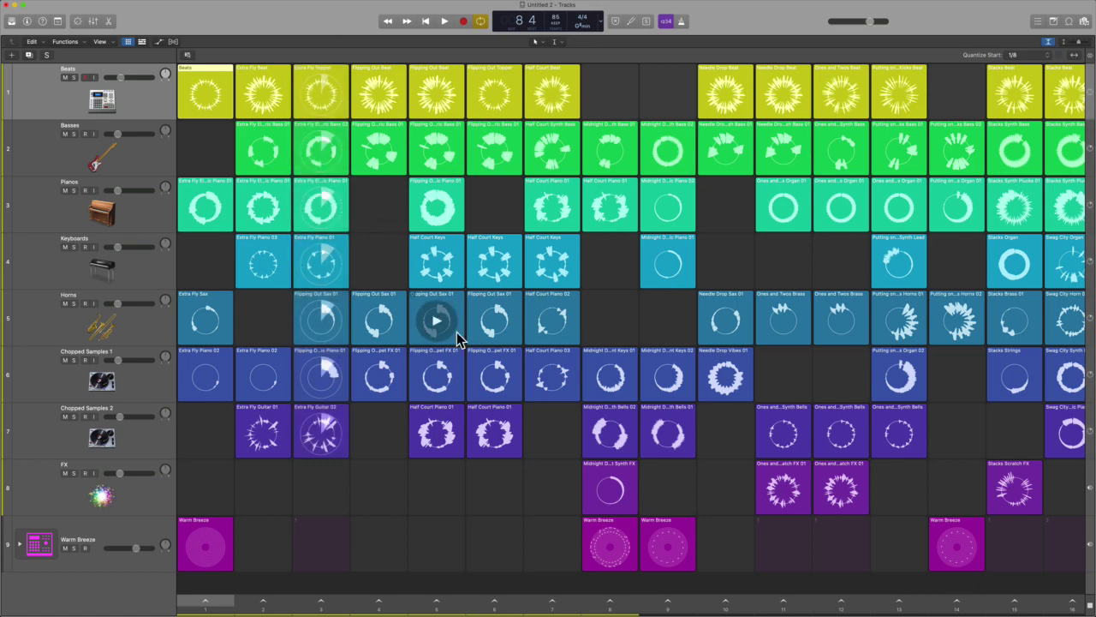
# Search Spotlight for 'lau' to find Launchpad Pro Updater, then dismiss the search
pyautogui.press('super+space')
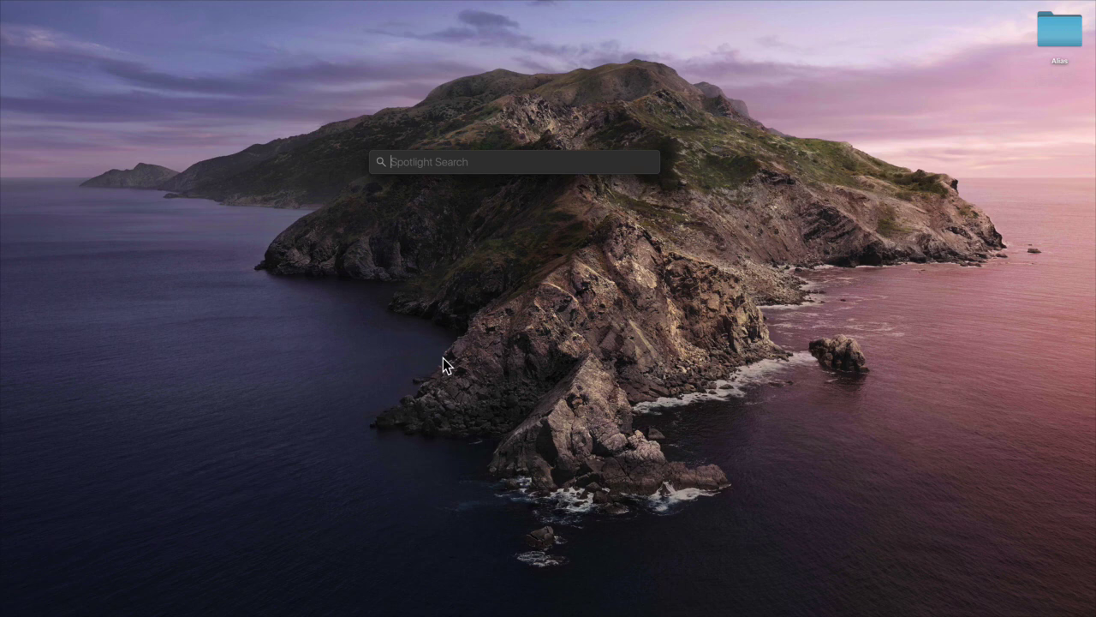
pyautogui.write('launch')
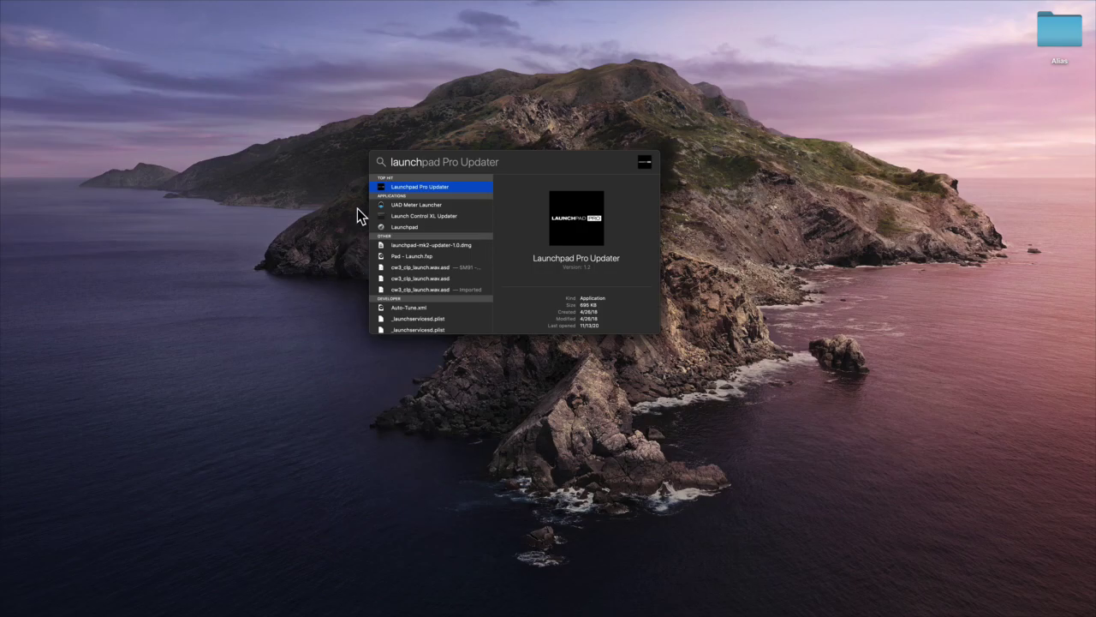
pyautogui.click(319, 215)
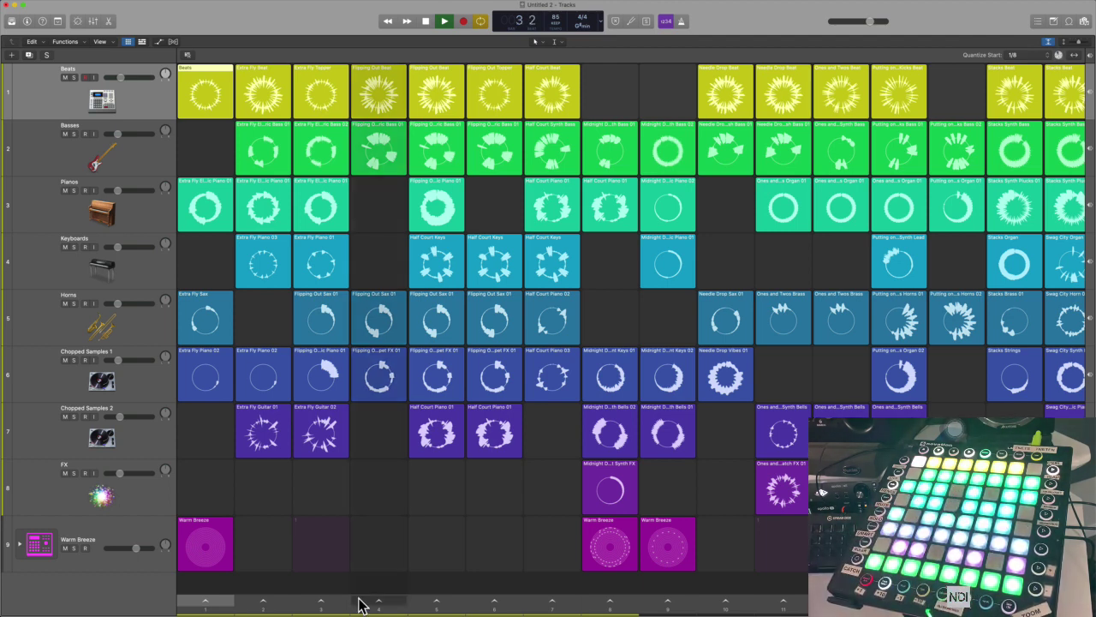
# Check scene 1's play mode options and set launch quantize to 1 Bar
pyautogui.rightClick(219, 610)
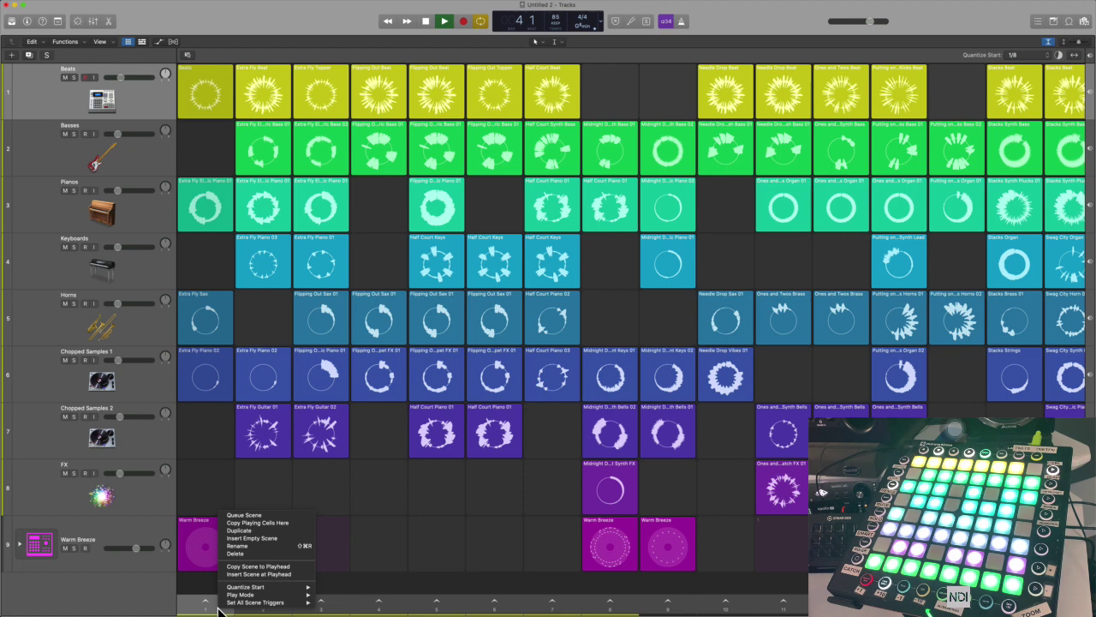
pyautogui.moveTo(257, 595)
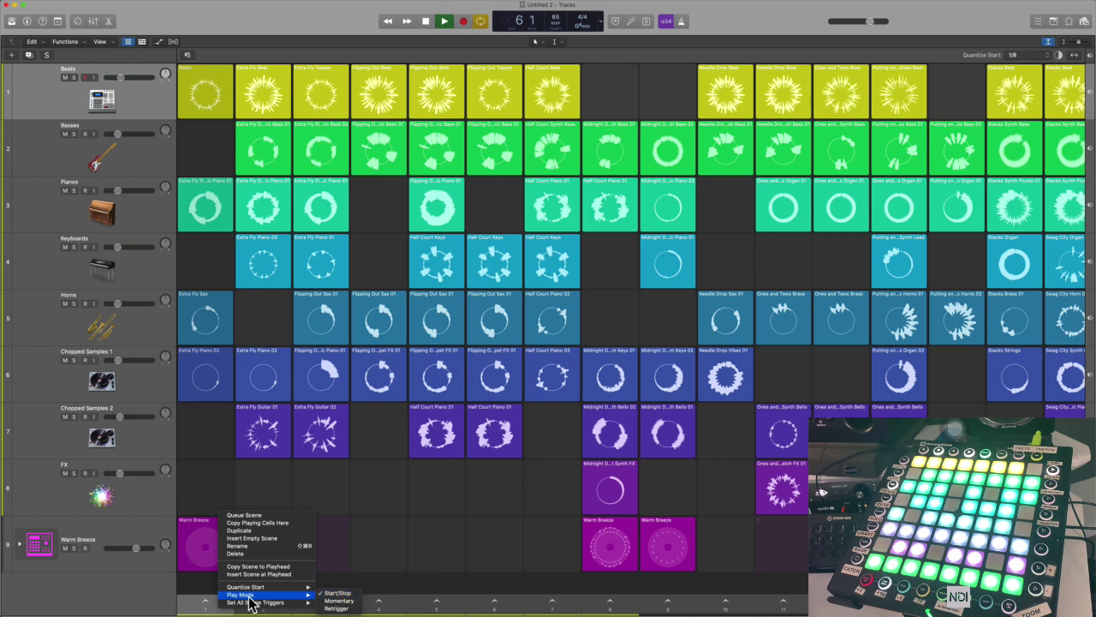
pyautogui.click(200, 607)
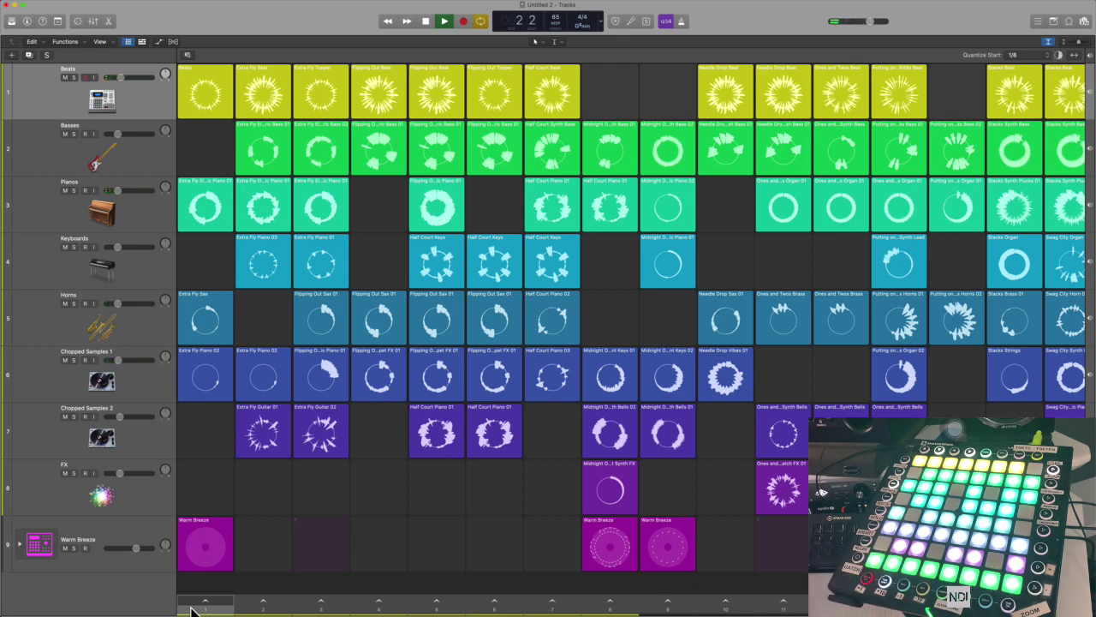
pyautogui.click(1019, 54)
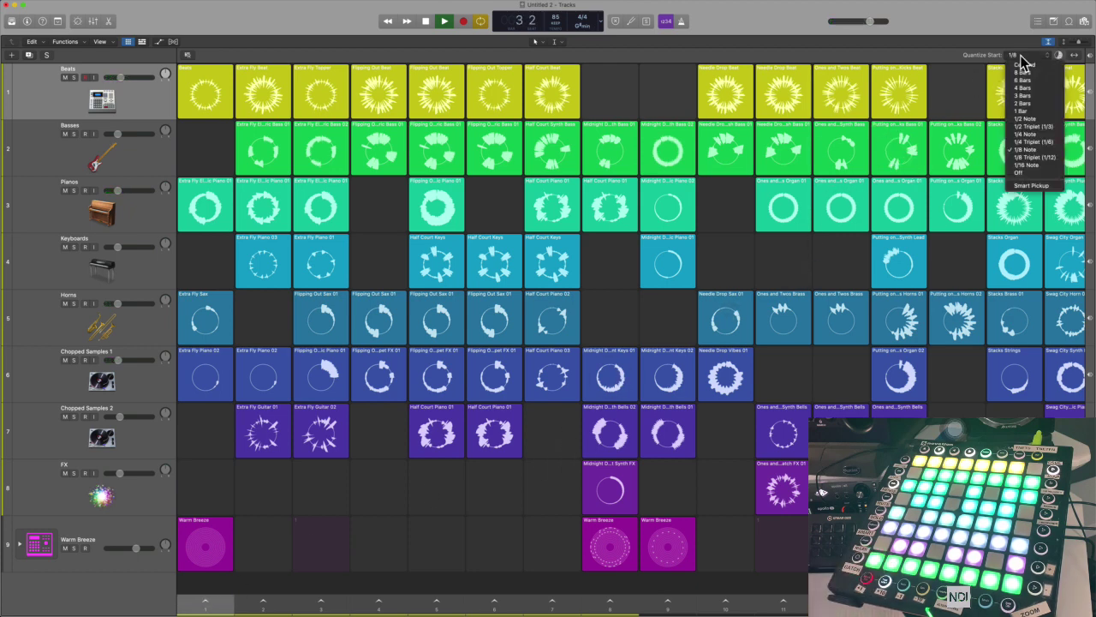
pyautogui.click(1045, 114)
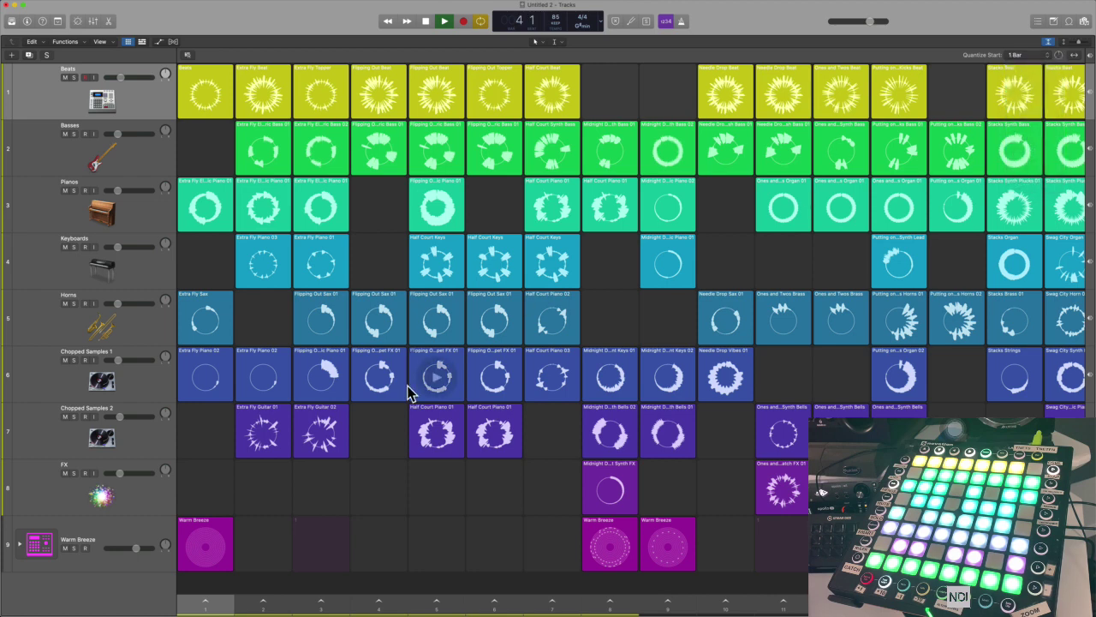
# Keep scene 2 in Retrigger play mode and launch it
pyautogui.rightClick(268, 602)
pyautogui.moveTo(325, 585)
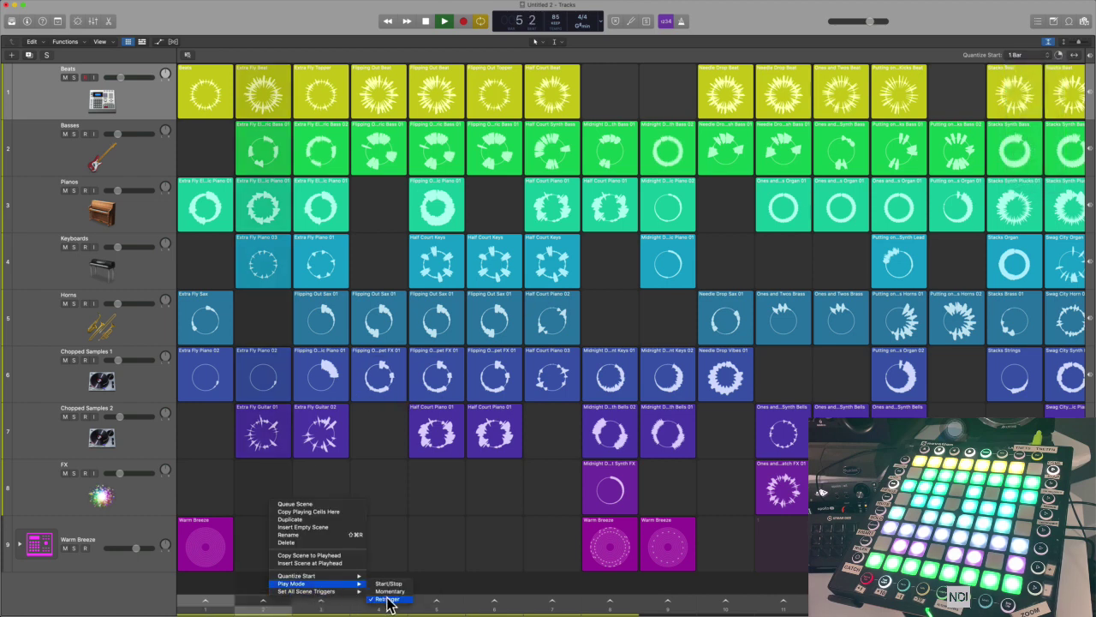
pyautogui.click(258, 609)
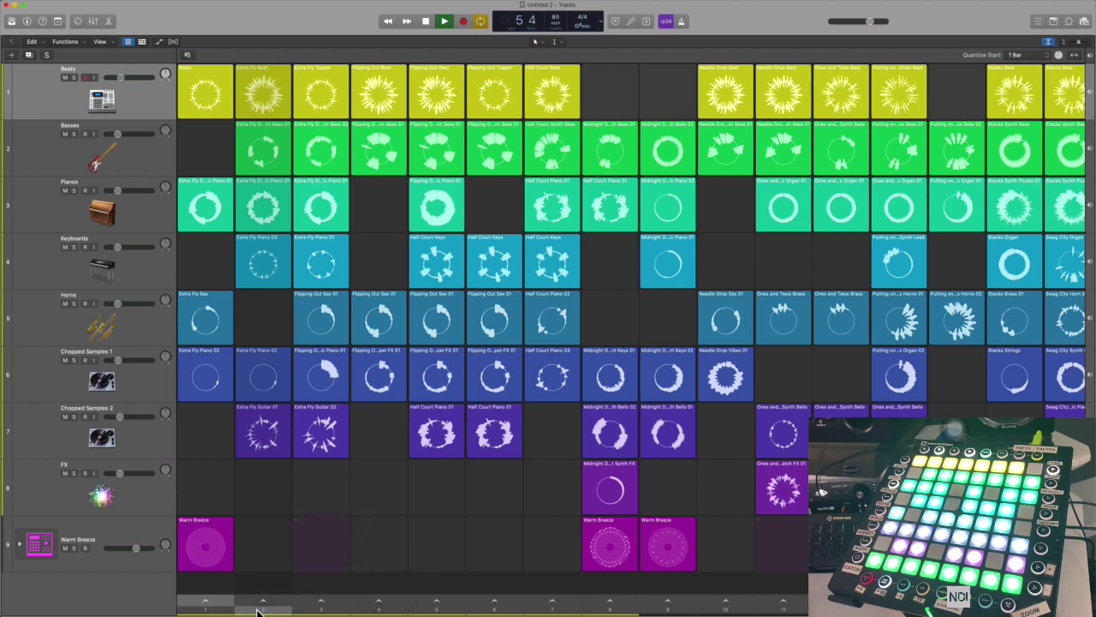
pyautogui.click(257, 610)
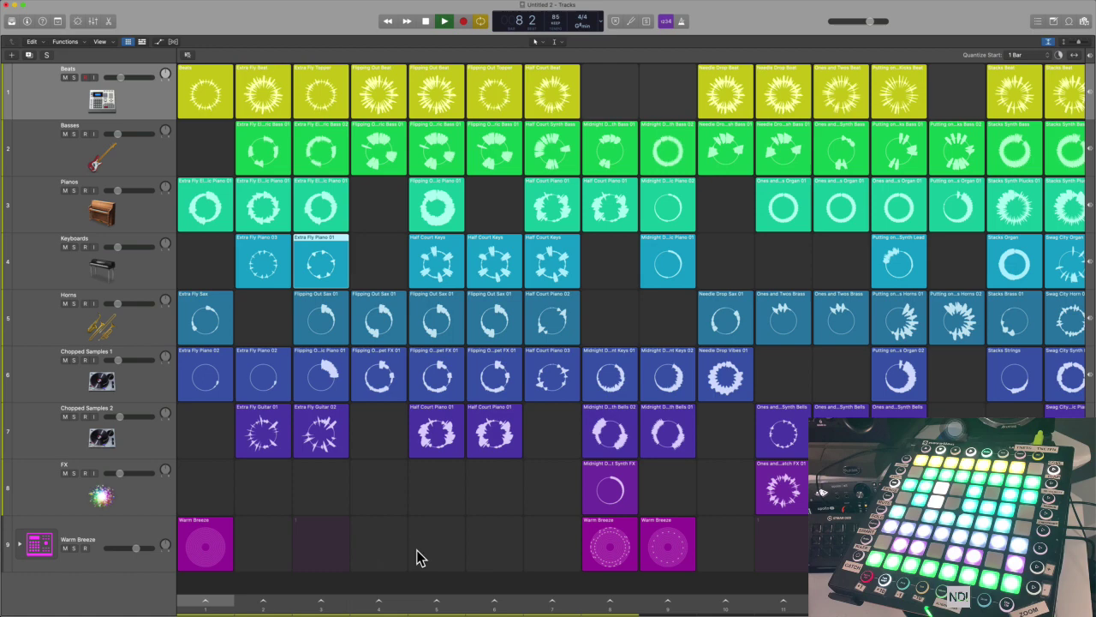
pyautogui.click(338, 105)
pyautogui.press('e')
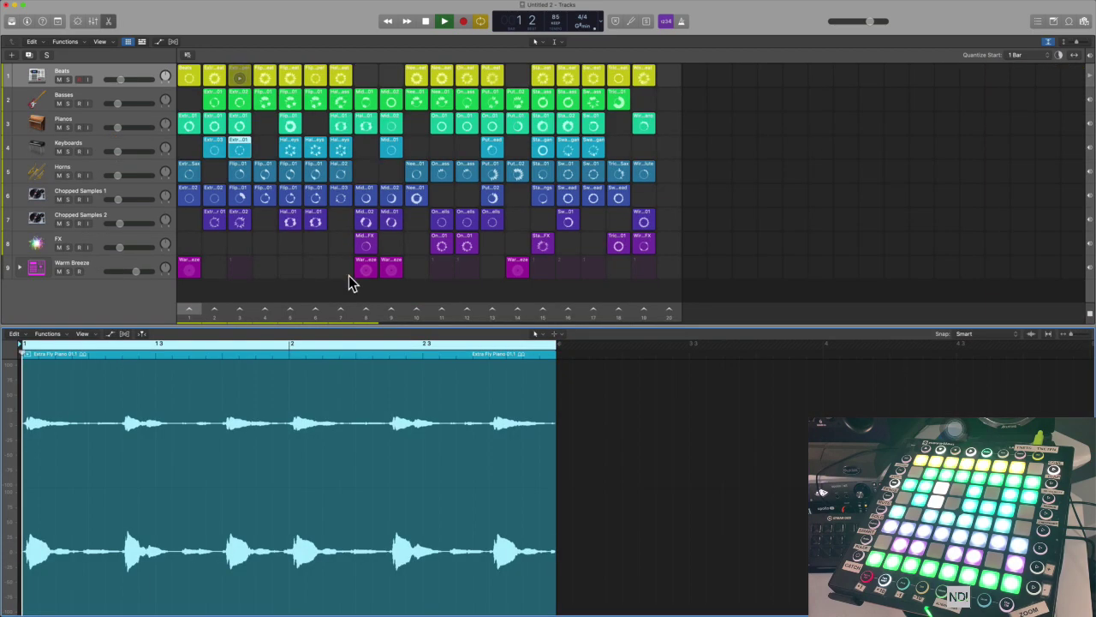
pyautogui.click(245, 74)
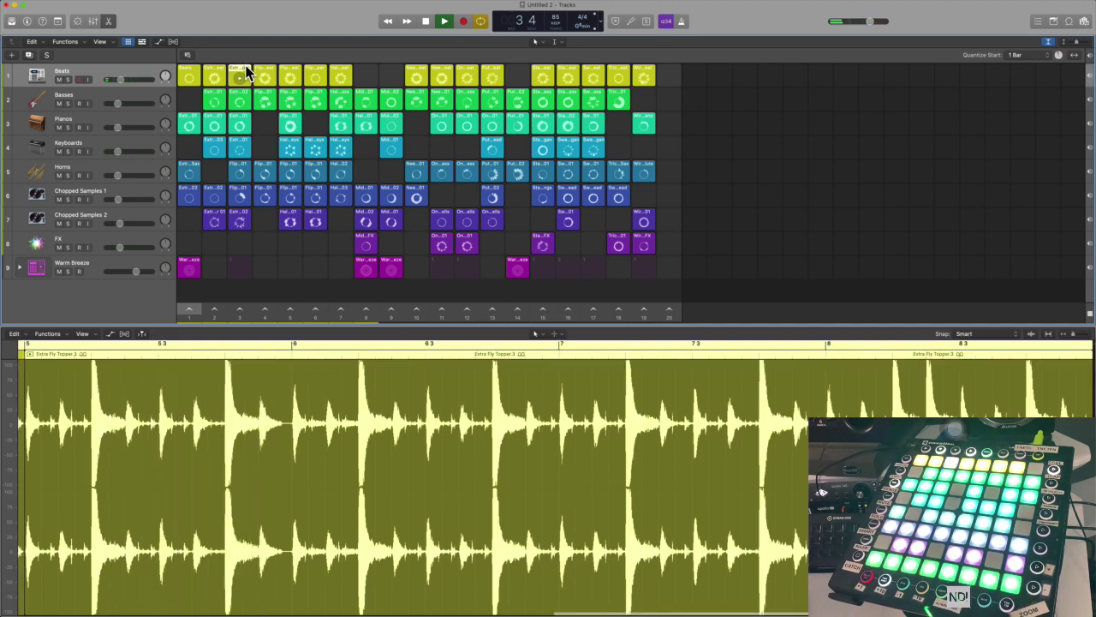
pyautogui.scroll(-2, 621, 467)
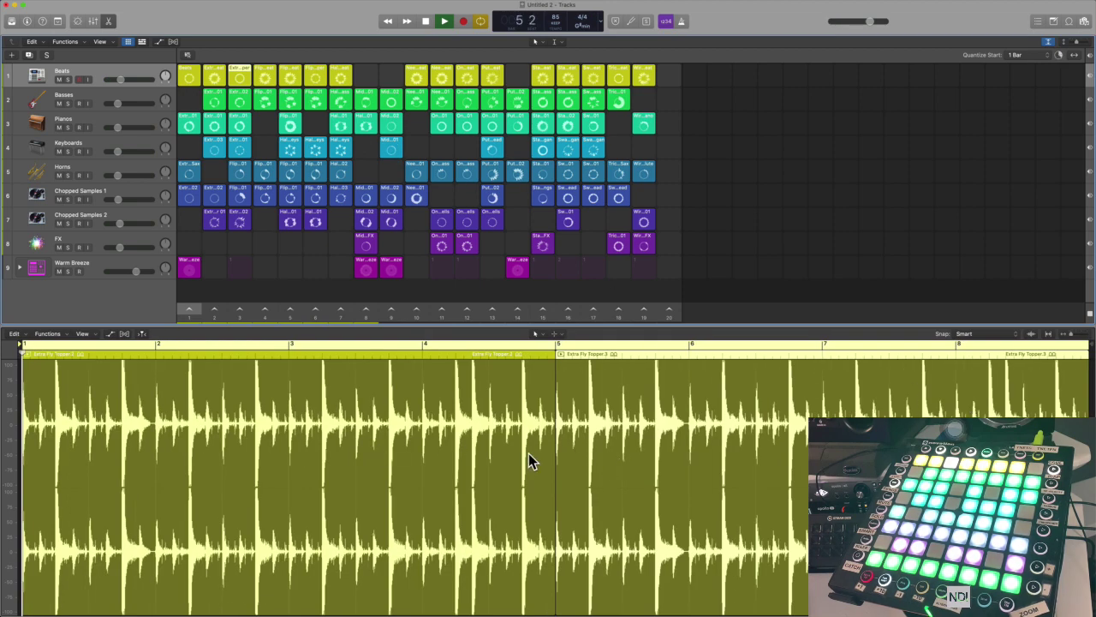
pyautogui.press('e')
pyautogui.press('z')
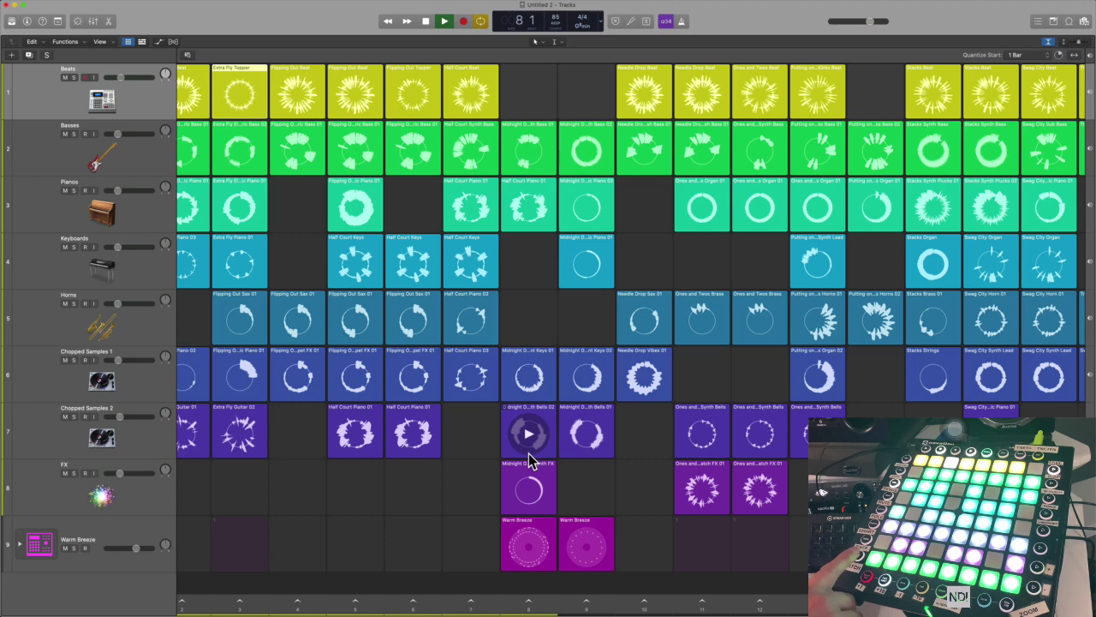
# Scroll the Live Loops grid left back to the first column
pyautogui.hscroll(-3, 617, 523)
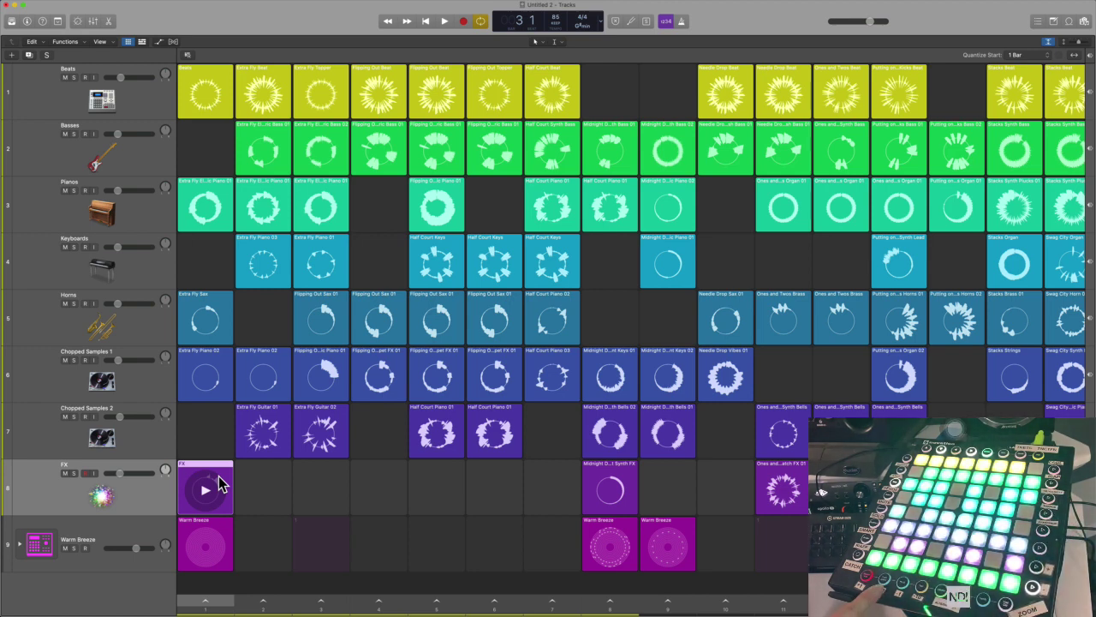
# Select the Pianos track to view its Compressor, unlink the plug-in window, and close it
pyautogui.press('v')
pyautogui.press('Up')
pyautogui.press('Up')
pyautogui.press('Up')
pyautogui.press('Up')
pyautogui.press('Up')
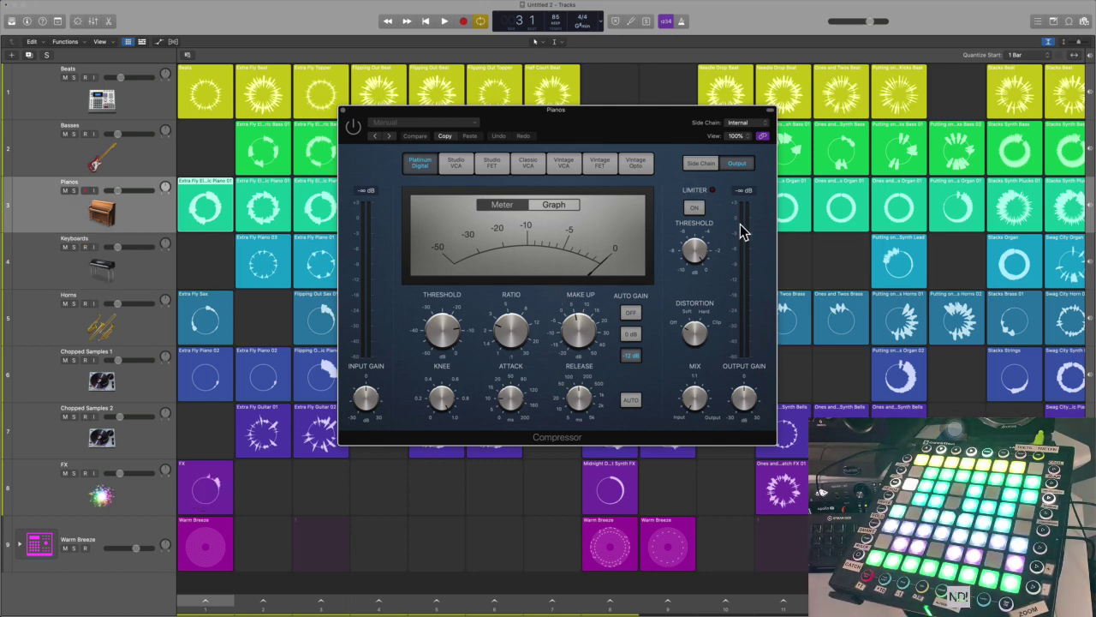
pyautogui.click(762, 137)
pyautogui.press('super+w')
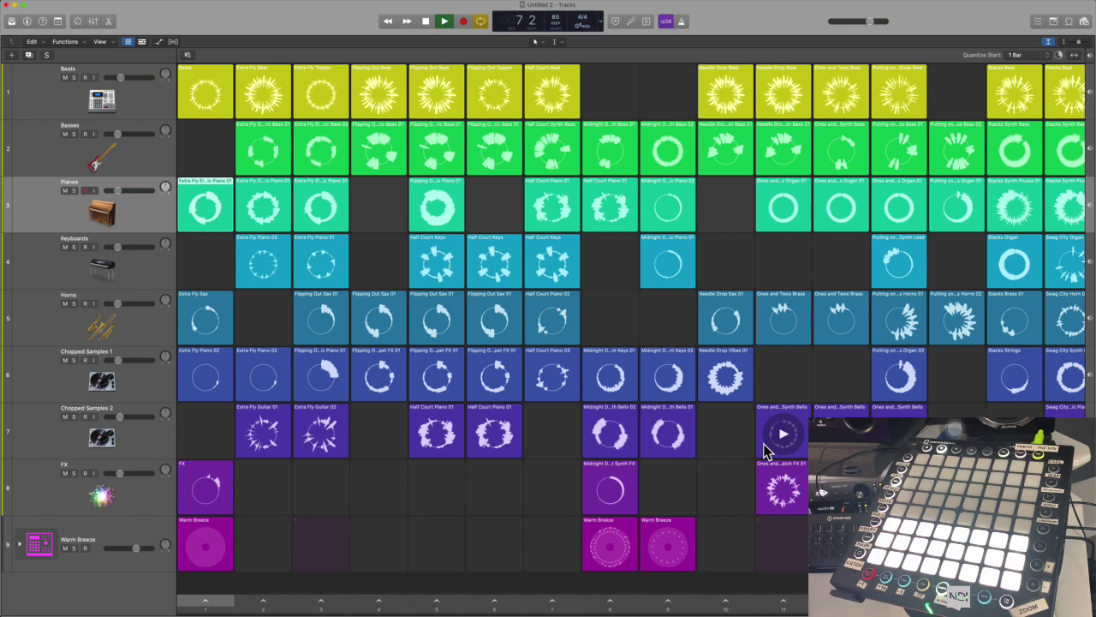
# Open the Mixer with X and move track focus up to Beats
pyautogui.press('x')
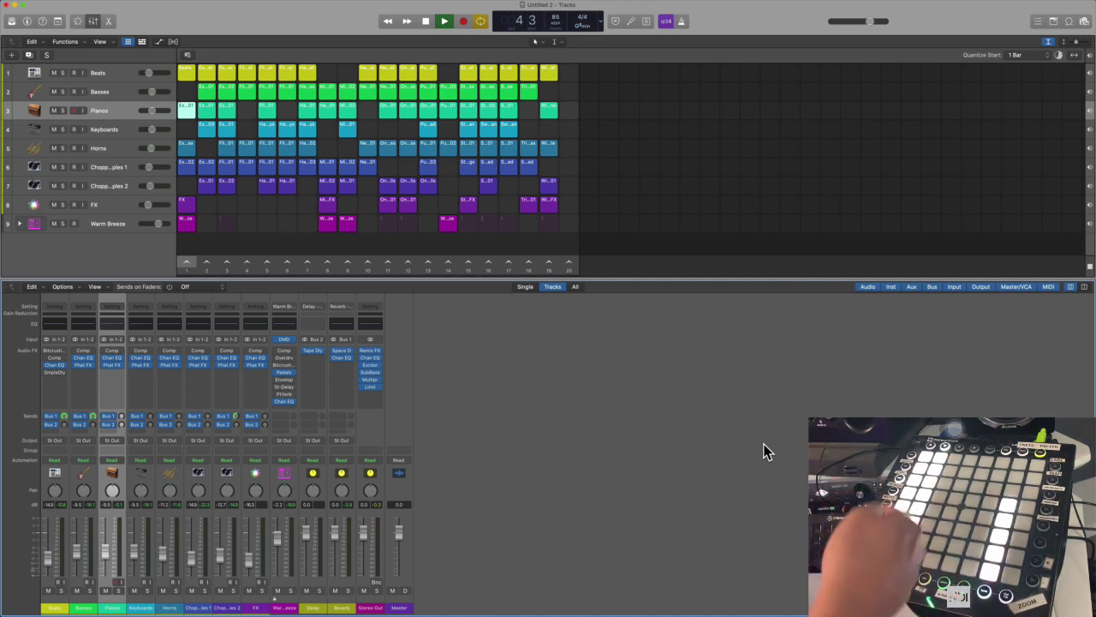
pyautogui.press('Up')
pyautogui.press('Up')
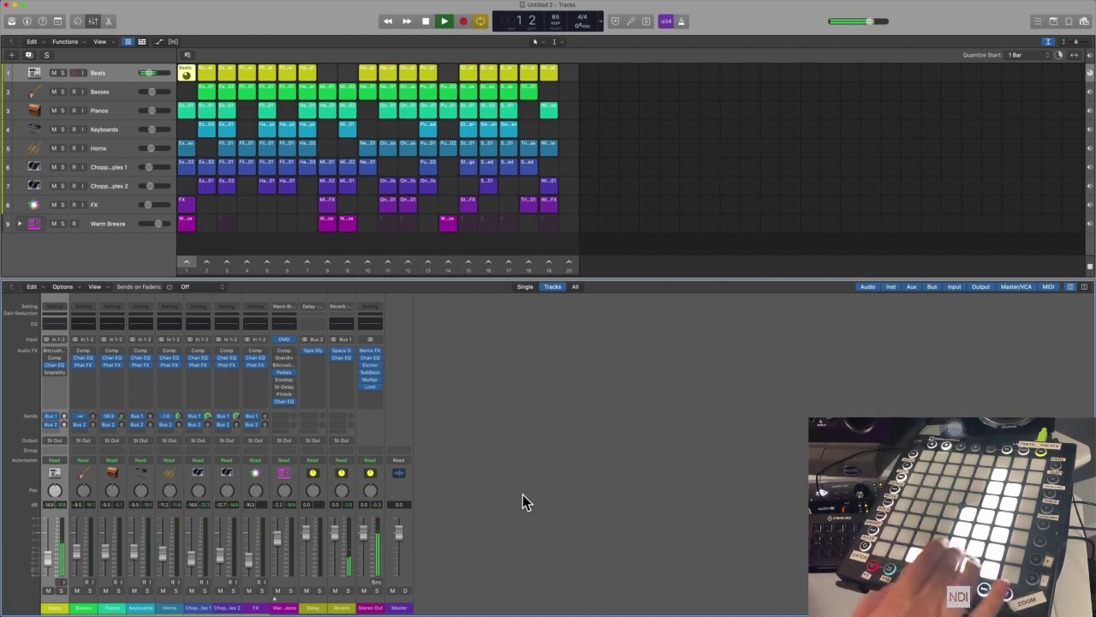
# Stop the Live Loops playback with the Space bar
pyautogui.press('space')
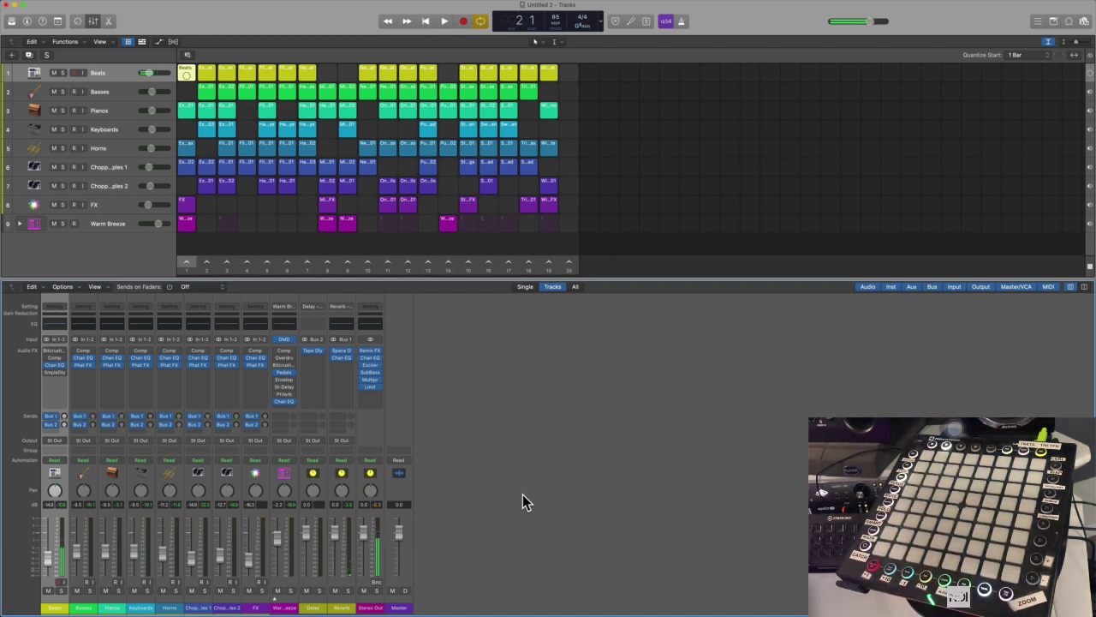